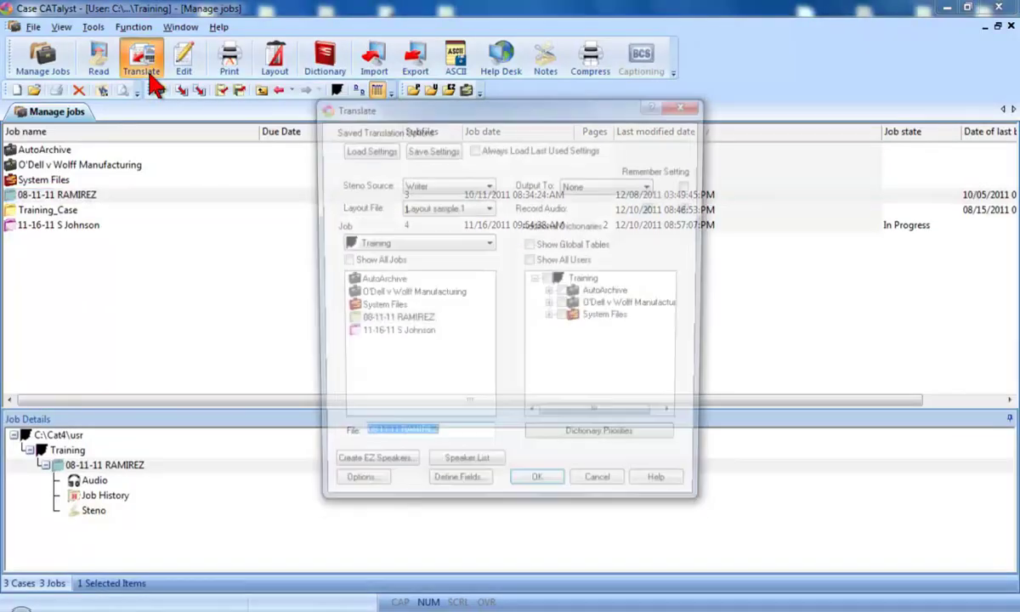
Set Steno Source to File and translate the 08-11-11 RAMIREZ job into the editor
{"action": "left_click", "coordinate": [481, 188]}
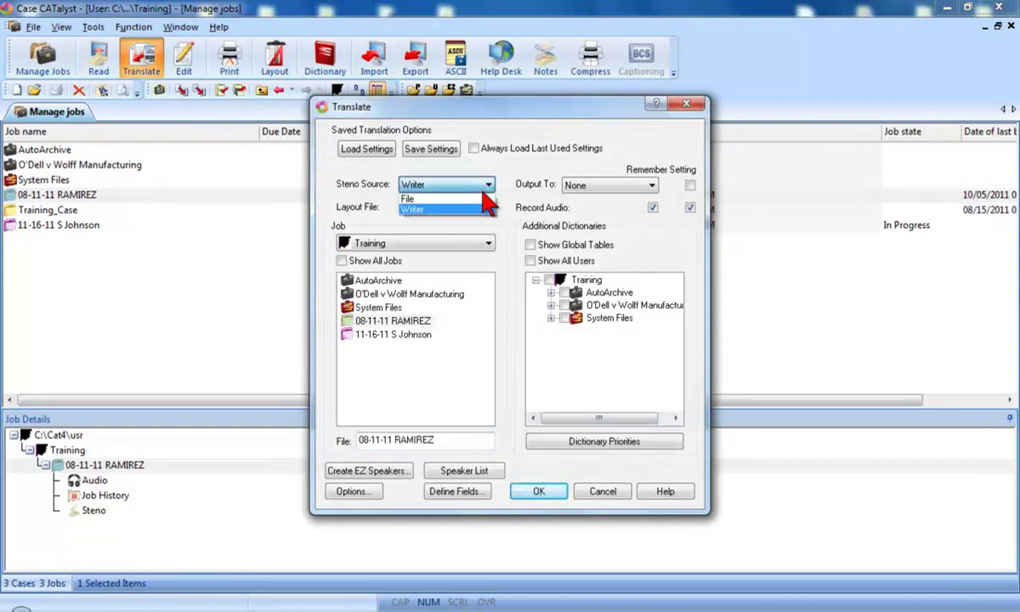
{"action": "left_click", "coordinate": [483, 198]}
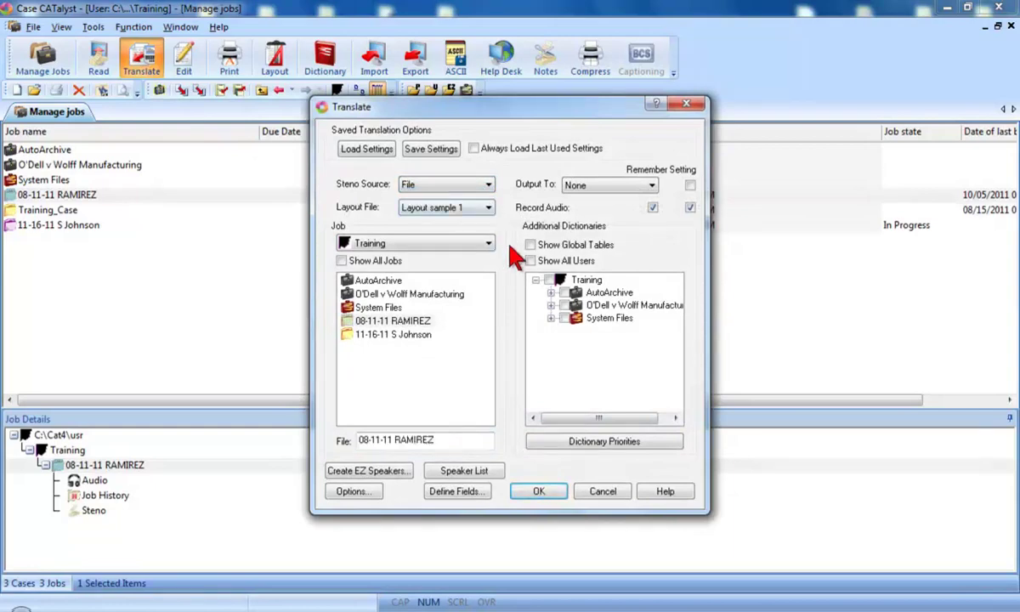
{"action": "left_click", "coordinate": [537, 492]}
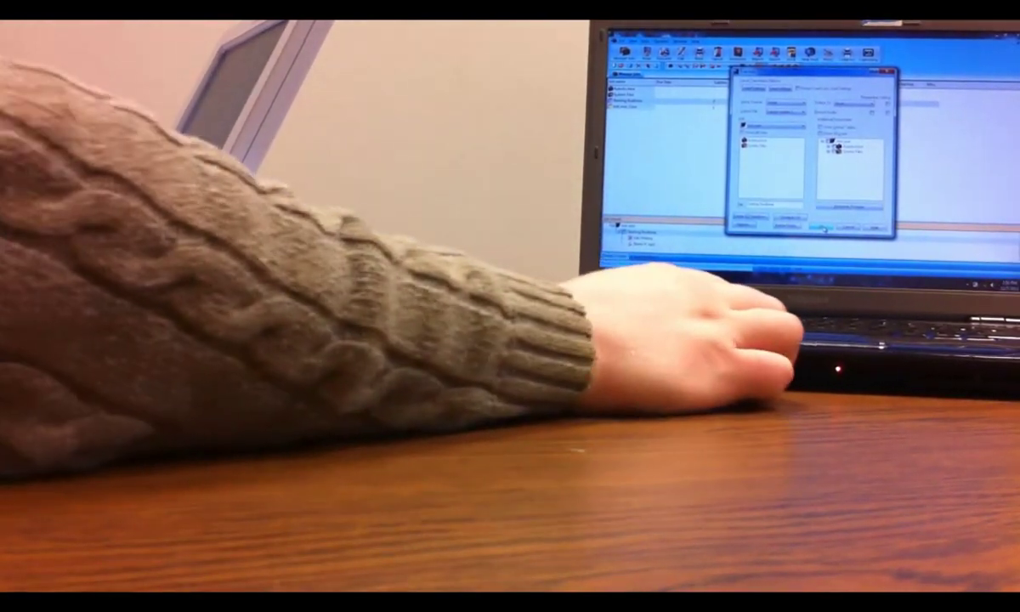
Confirm the laptop's Translate dialog to begin realtime translation from the connected writer
{"action": "left_click", "coordinate": [821, 227]}
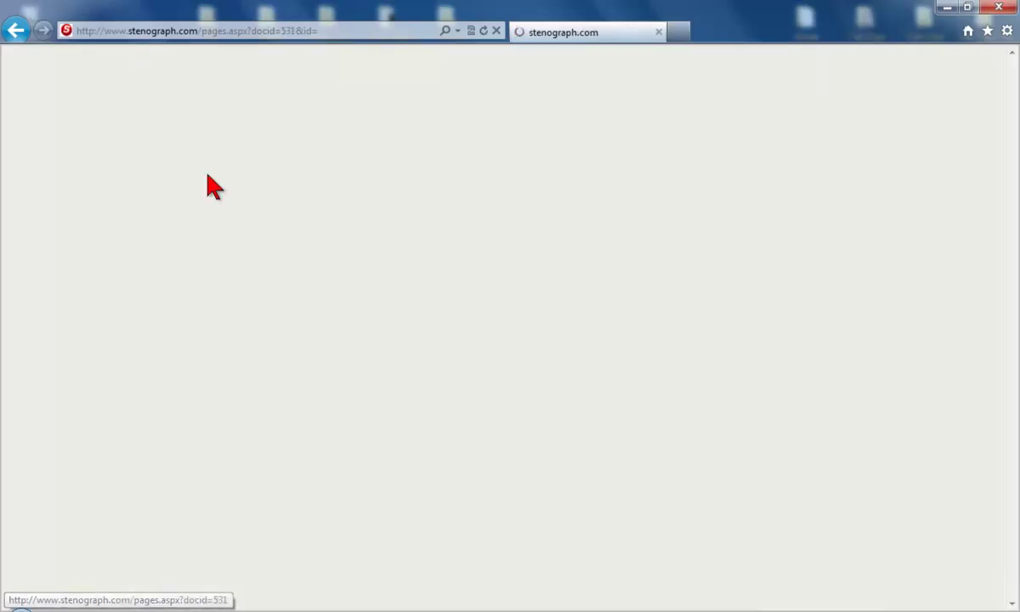
Scroll the stenograph.com page down to the Diamante & Wave guide links
{"action": "scroll", "coordinate": [213, 185], "scroll_direction": "down", "scroll_amount": 2}
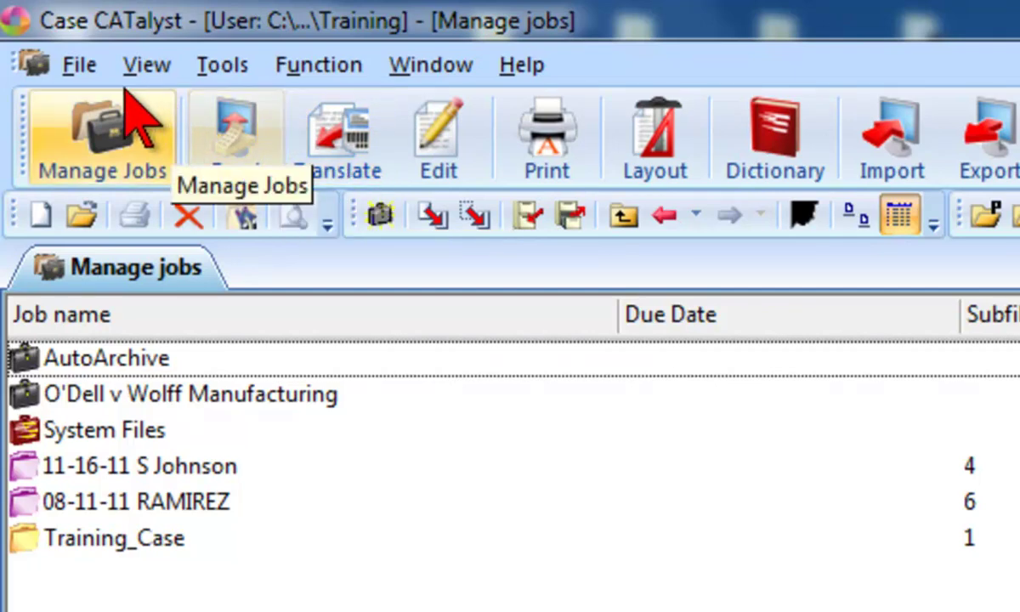
Choose Translate & Edit from the File menu
{"action": "left_click", "coordinate": [79, 65]}
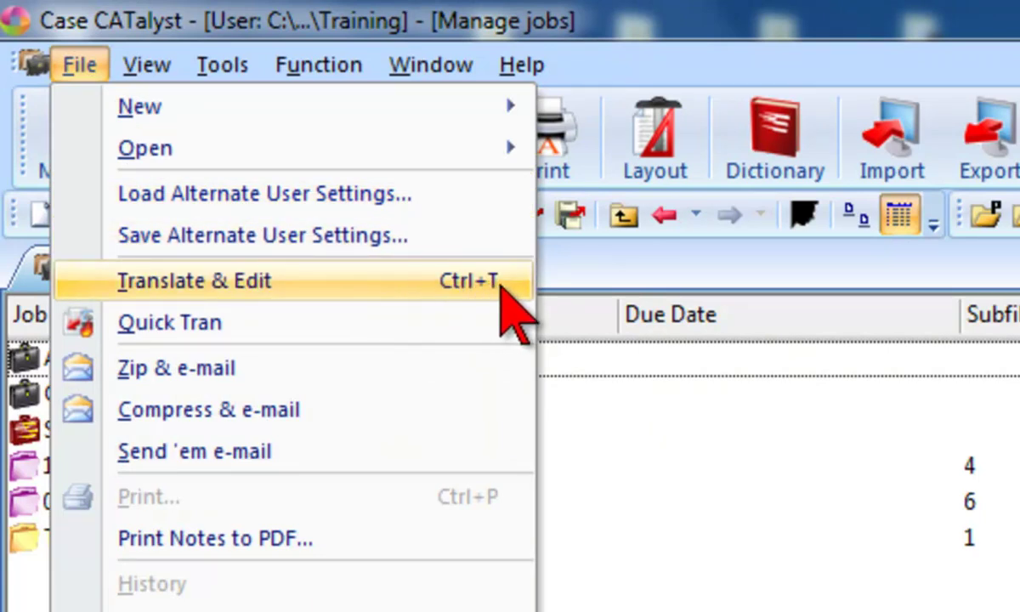
{"action": "left_click", "coordinate": [502, 286]}
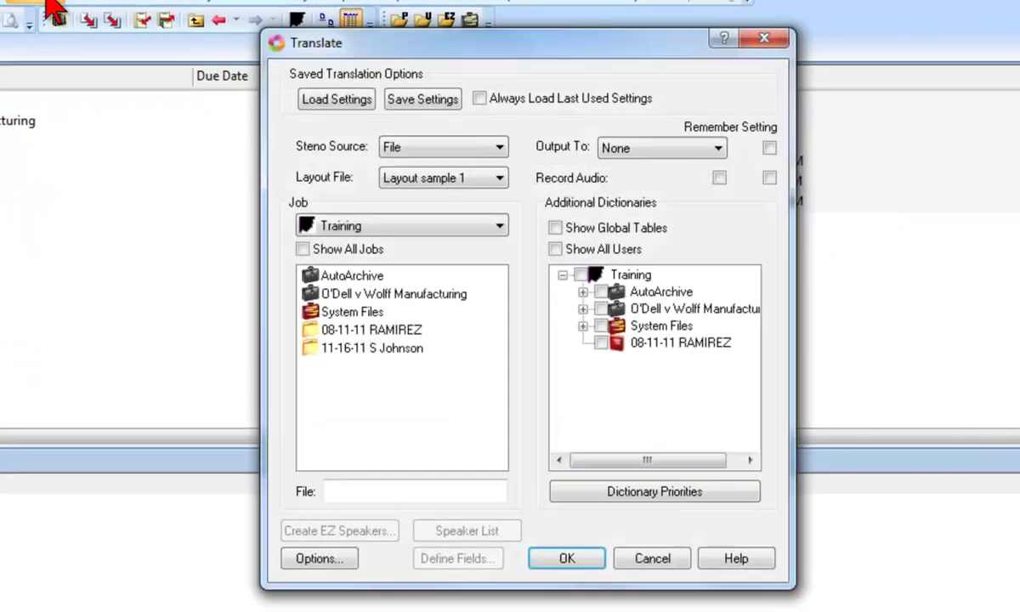
Set the Translate dialog's Steno Source to Writer
{"action": "left_click", "coordinate": [501, 150]}
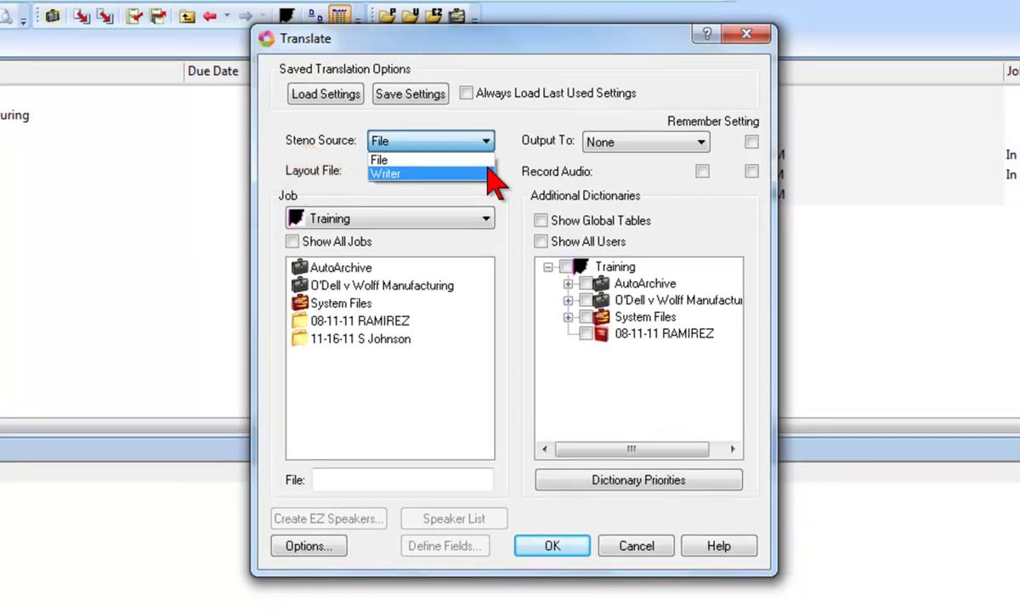
{"action": "left_click", "coordinate": [488, 169]}
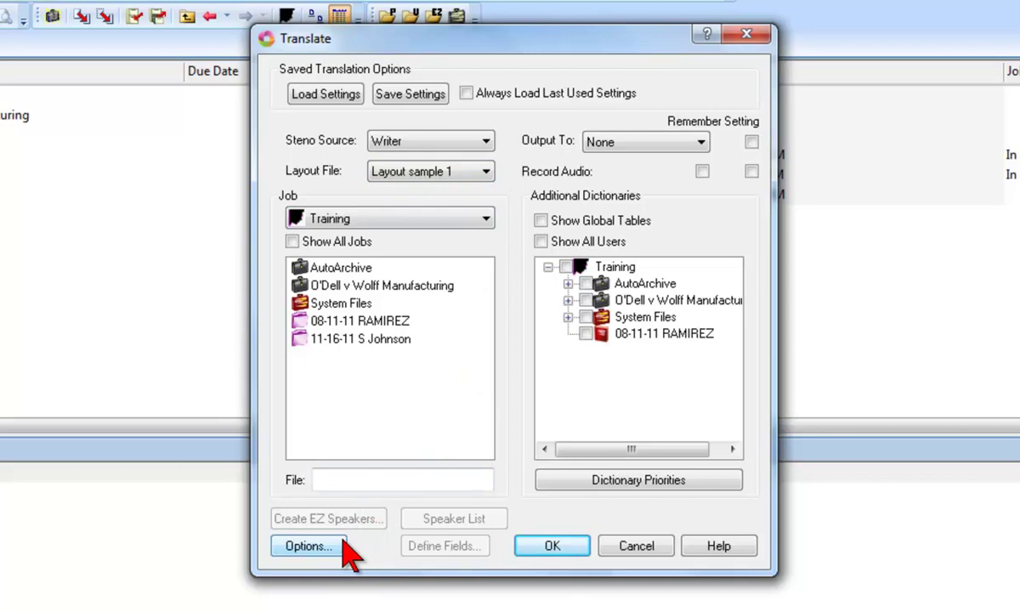
In the Realtime options, select the Diamante writer on Comm Port COM7 and confirm
{"action": "left_click", "coordinate": [307, 545]}
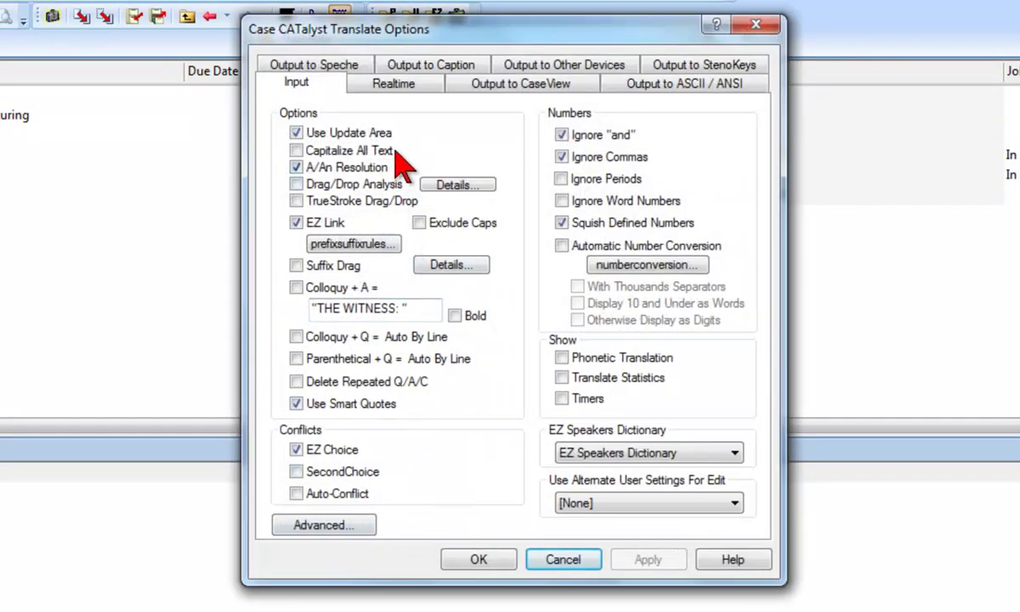
{"action": "left_click", "coordinate": [425, 89]}
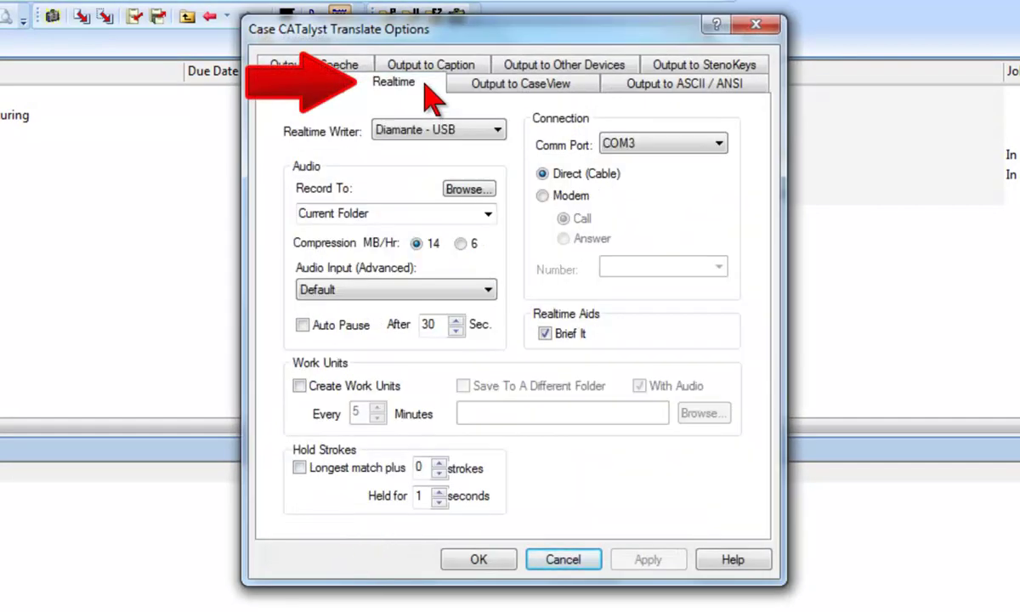
{"action": "left_click", "coordinate": [497, 129]}
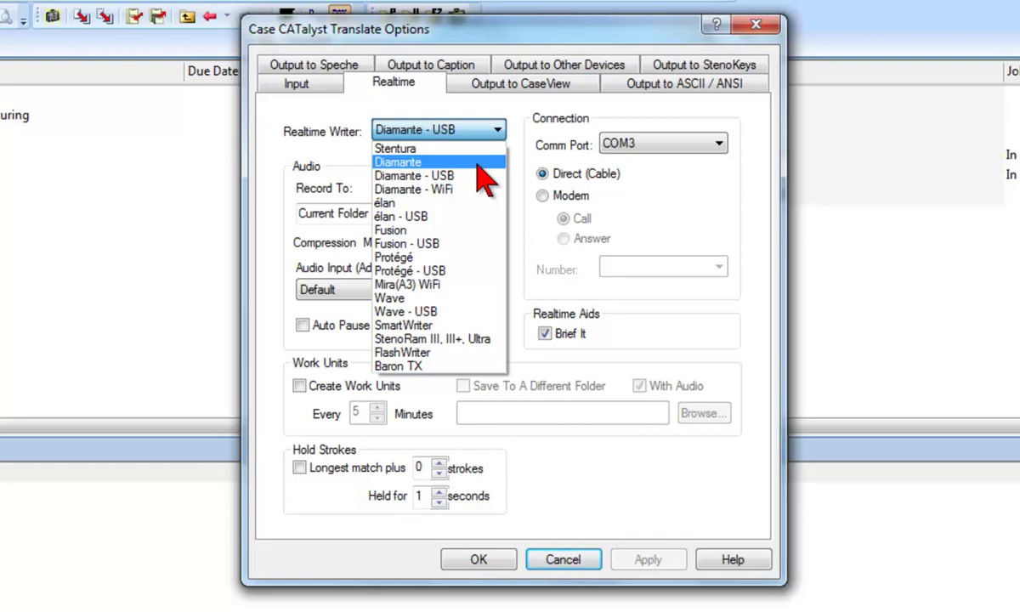
{"action": "left_click", "coordinate": [481, 163]}
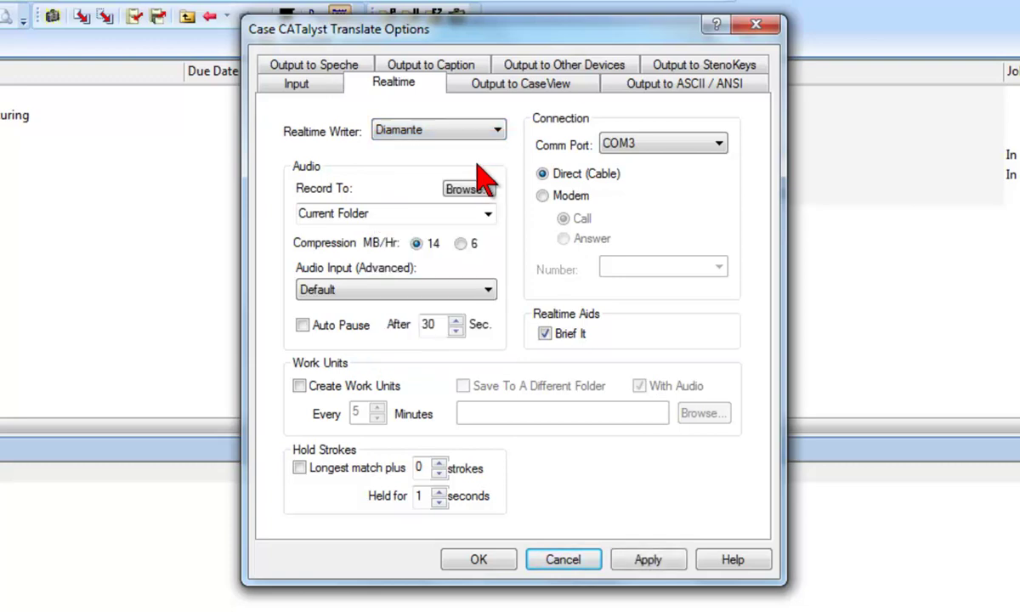
{"action": "left_click", "coordinate": [719, 145]}
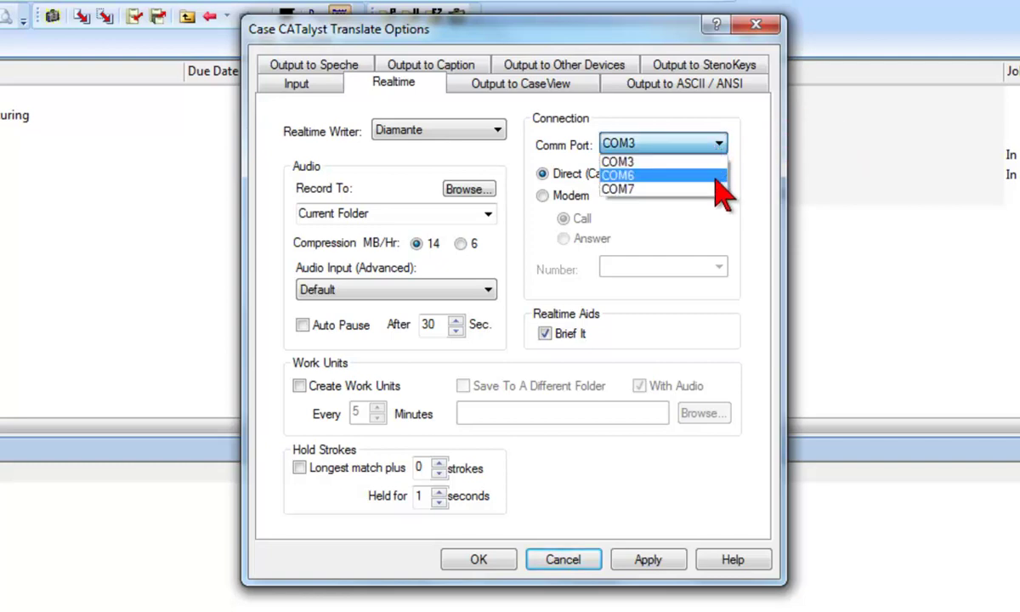
{"action": "left_click", "coordinate": [716, 187]}
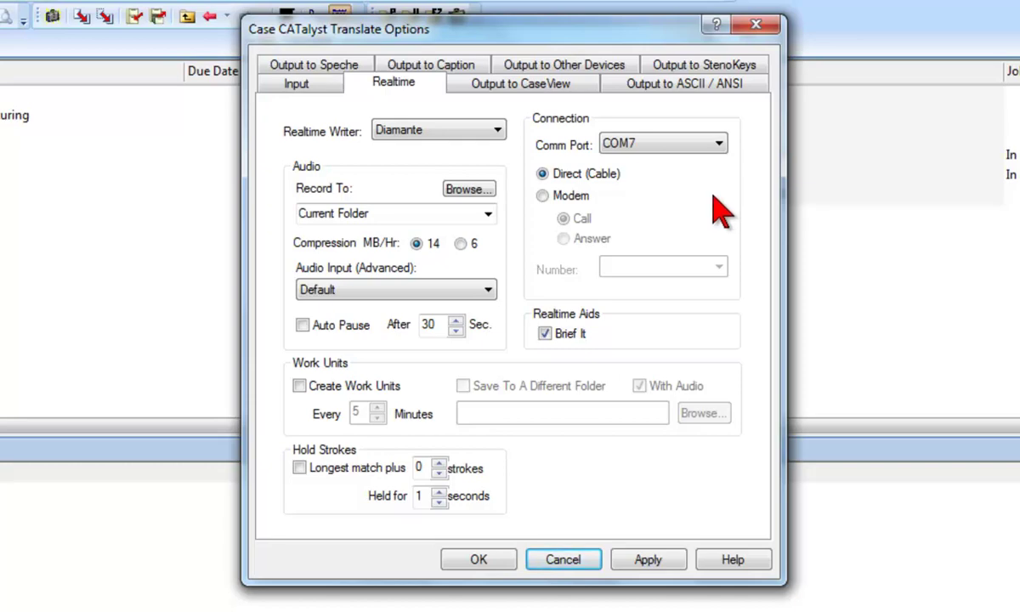
{"action": "left_click", "coordinate": [511, 549]}
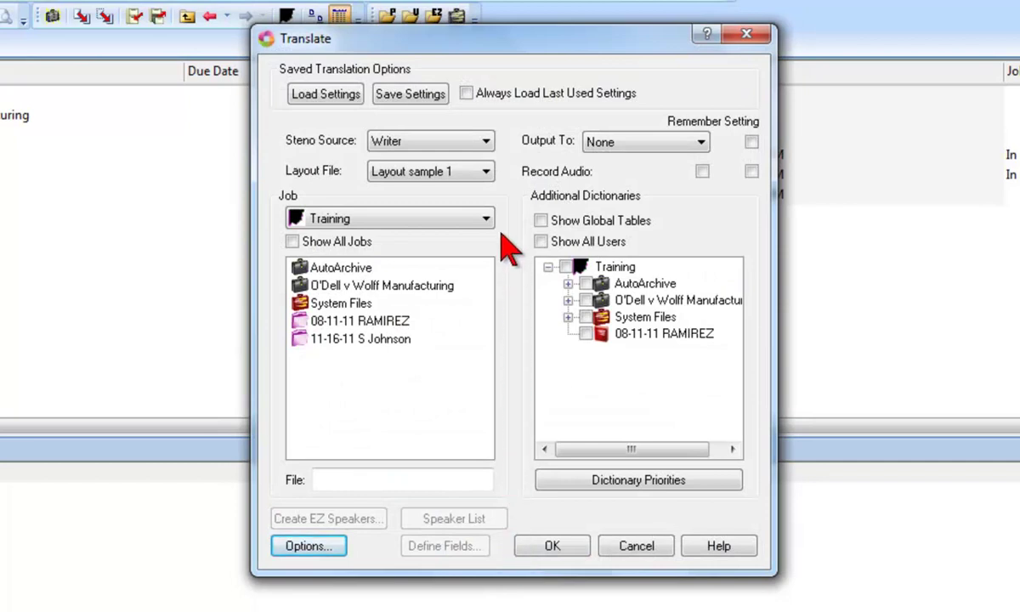
Keep Layout sample 1 and enable Record Audio with Remember Setting checked
{"action": "left_click", "coordinate": [494, 179]}
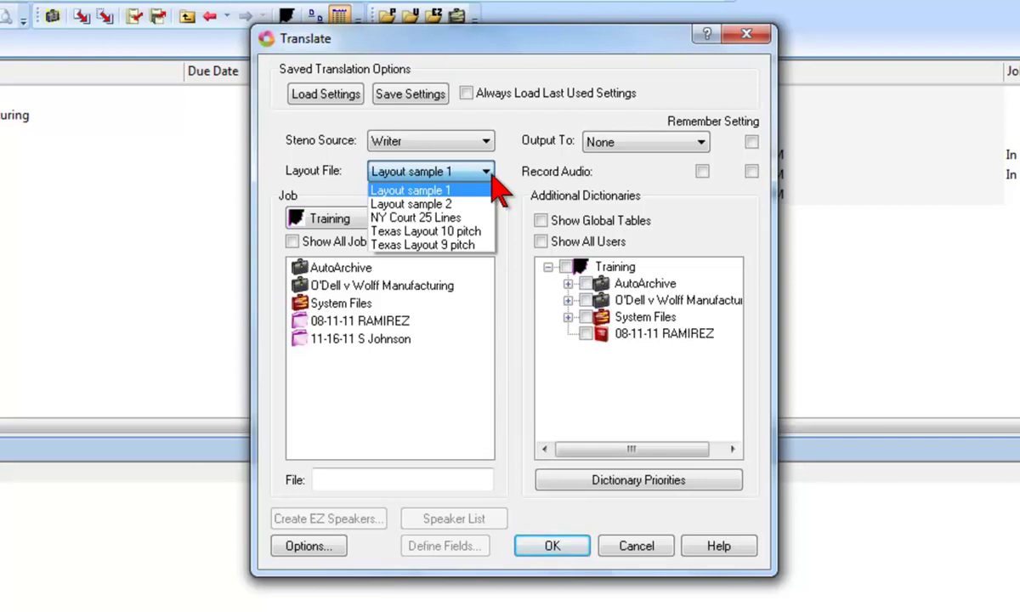
{"action": "left_click", "coordinate": [490, 192]}
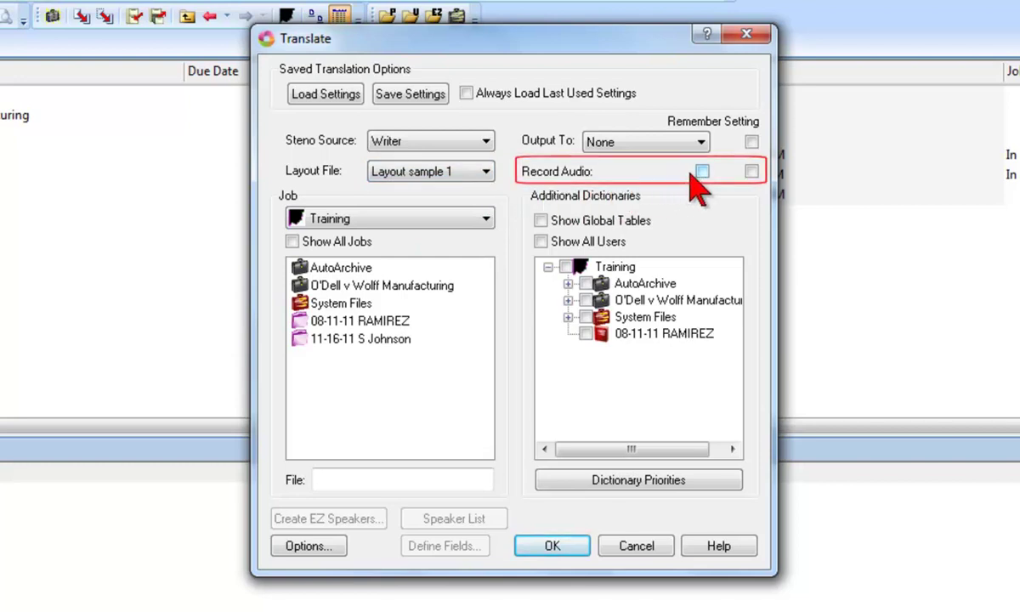
{"action": "left_click", "coordinate": [702, 171]}
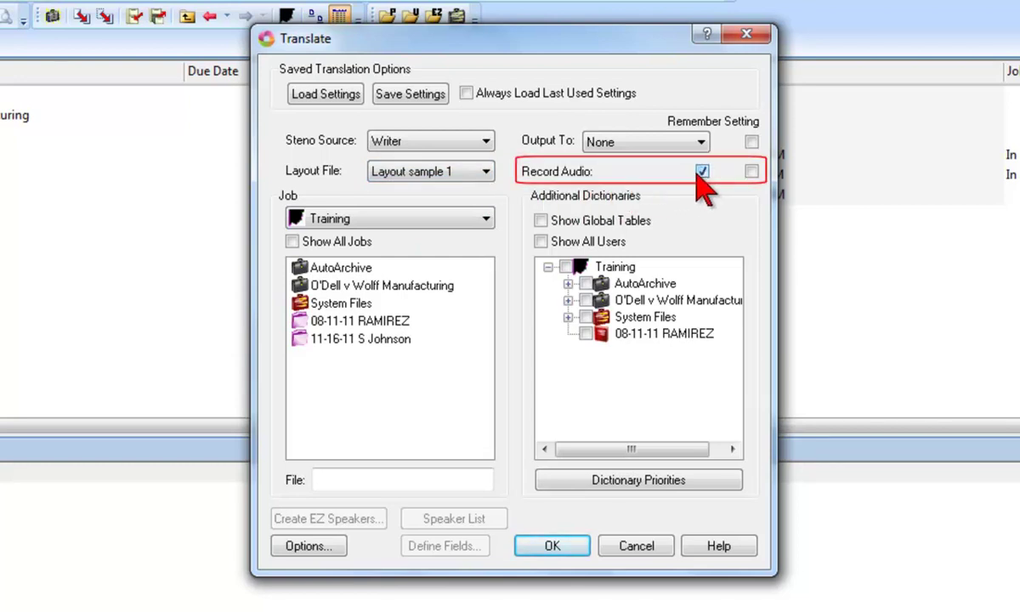
{"action": "left_click", "coordinate": [750, 173]}
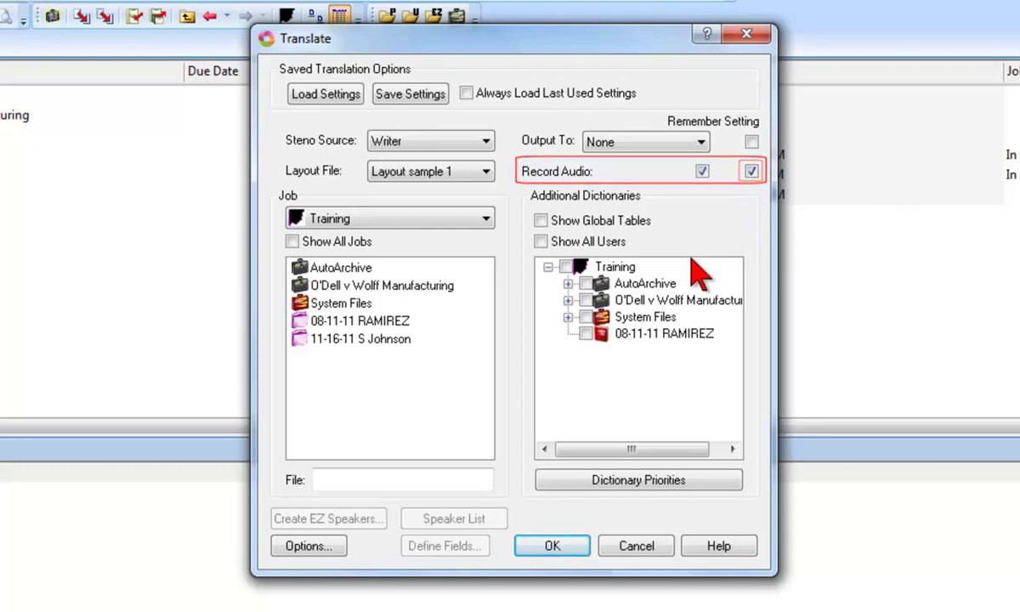
Enter 'Wright' as the realtime job's file name
{"action": "left_click", "coordinate": [373, 480]}
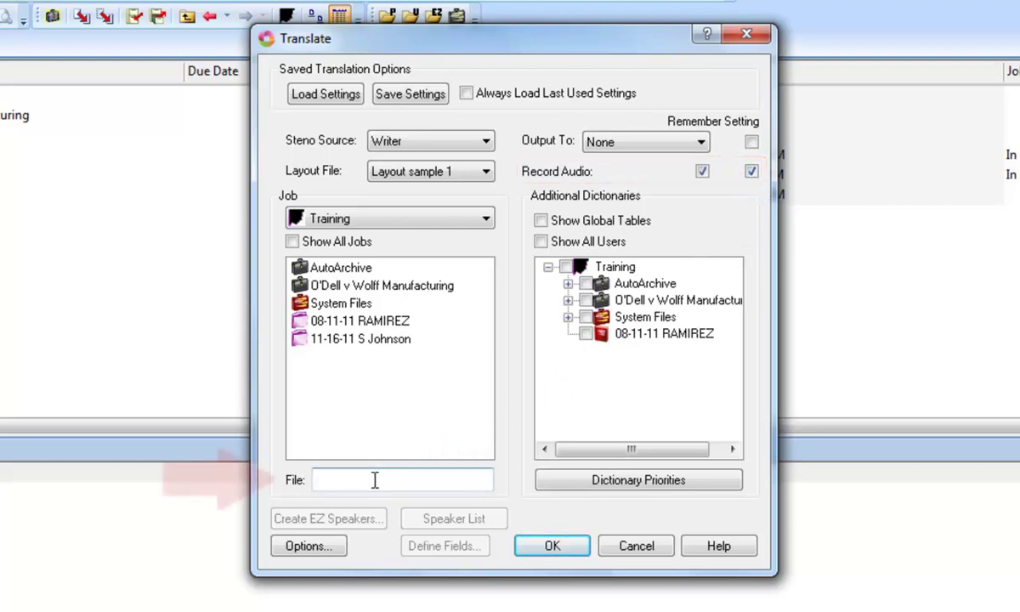
{"action": "type", "text": "Wright"}
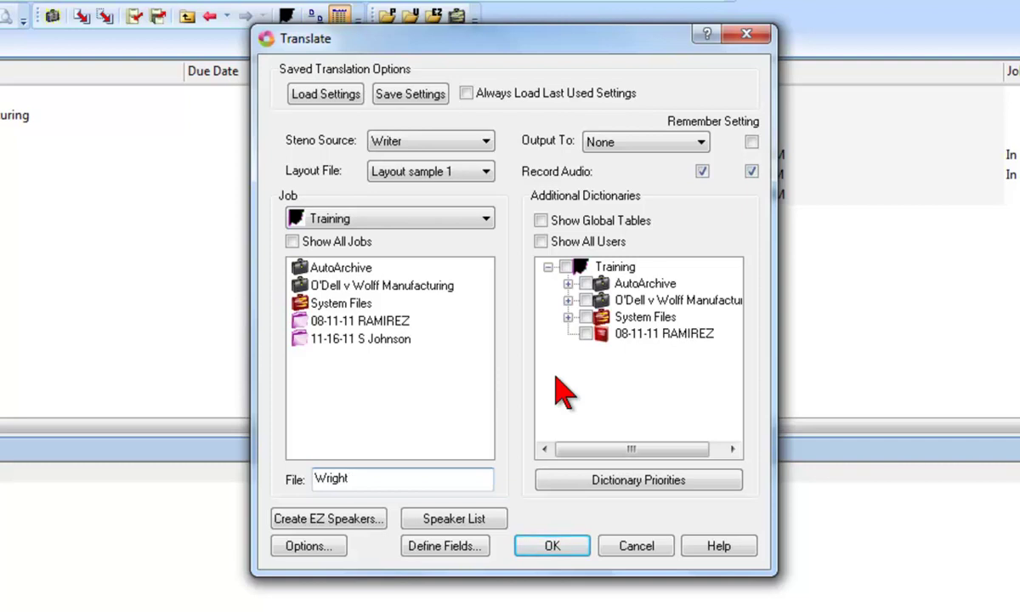
Add the caseCATalyst4 System Files dictionary and start realtime translation into Wright.SGNGL
{"action": "left_click", "coordinate": [567, 317]}
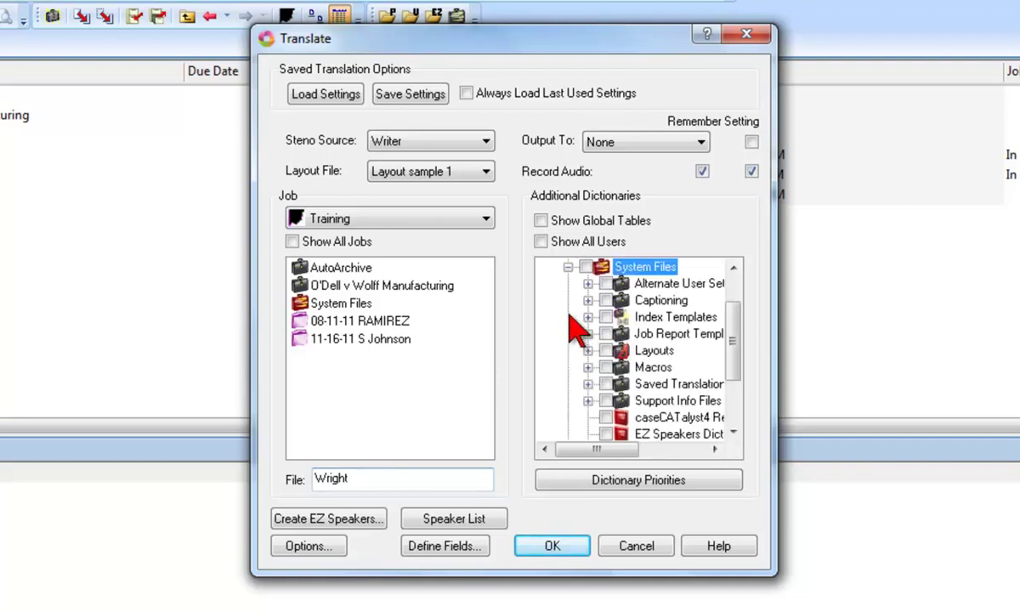
{"action": "left_click", "coordinate": [605, 417]}
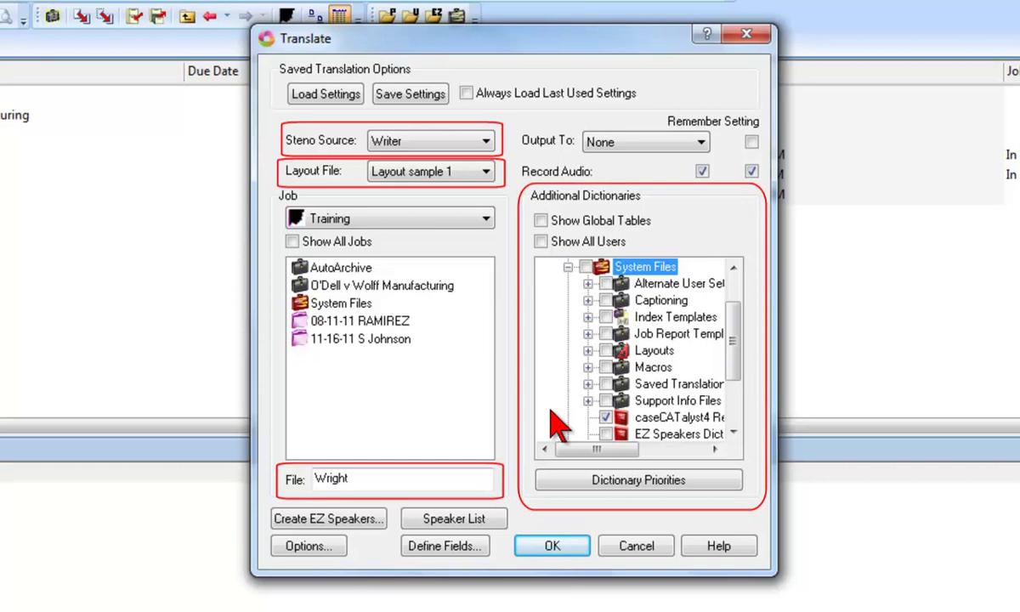
{"action": "left_click", "coordinate": [552, 546]}
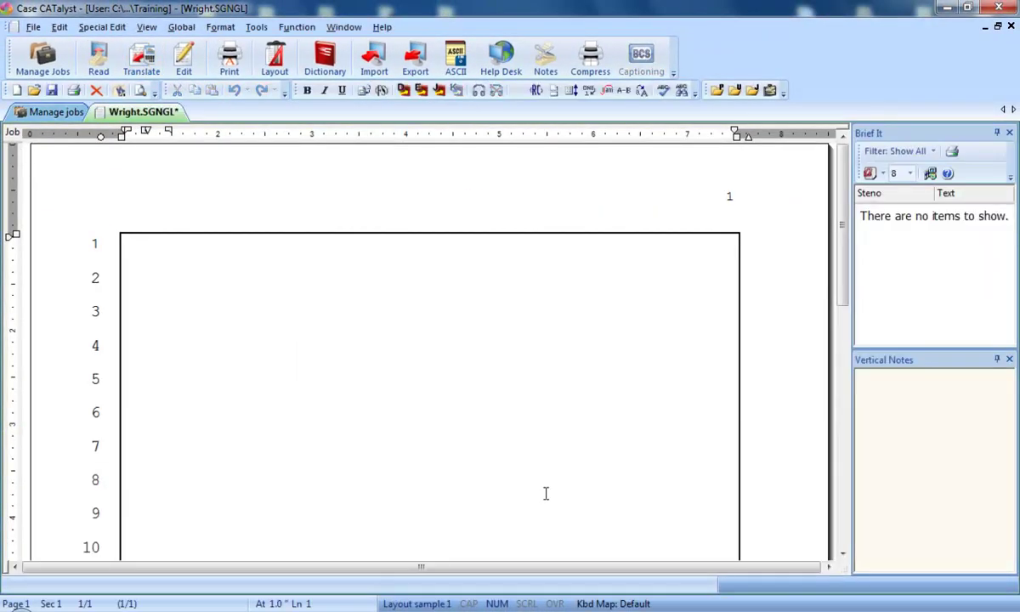
Write the name request, the witness's answer stating her name, and the spelling question
{"action": "type", "text": "Q."}
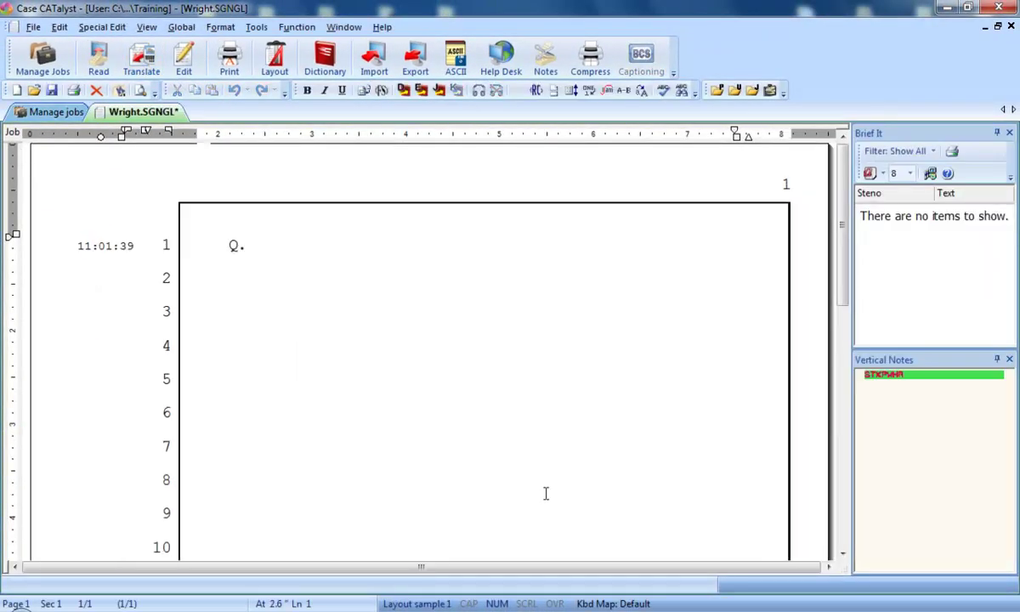
{"action": "type", "text": "\tPlease state your name for the"}
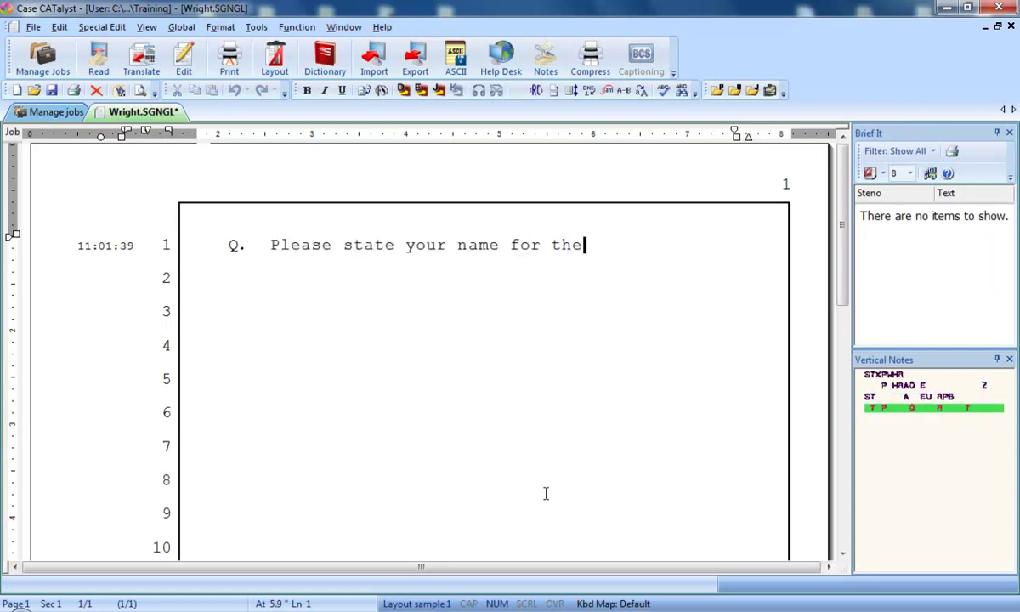
{"action": "type", "text": " record."}
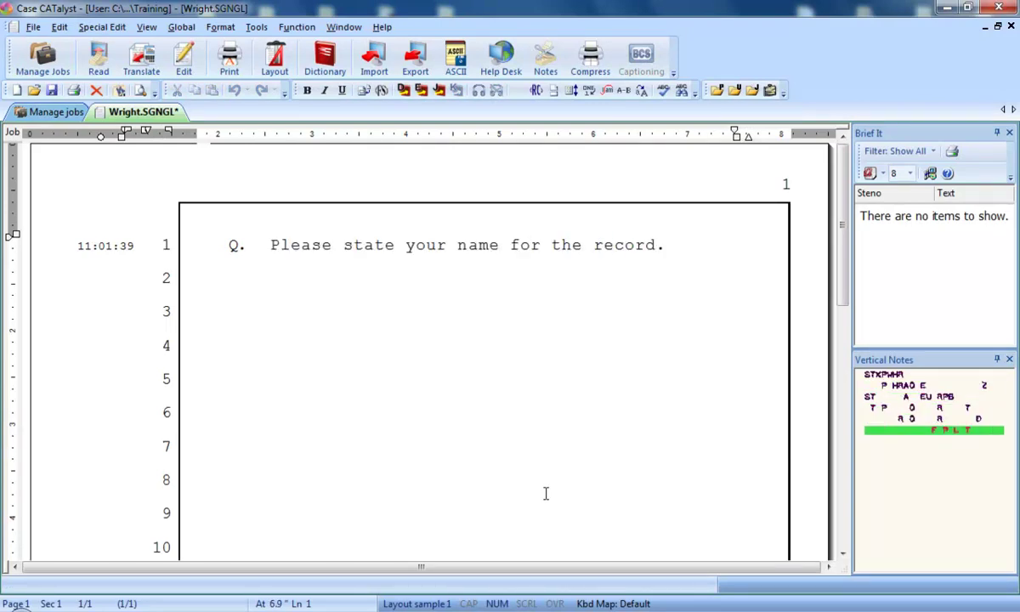
{"action": "key", "text": "Return"}
{"action": "type", "text": "A.\tMy name"}
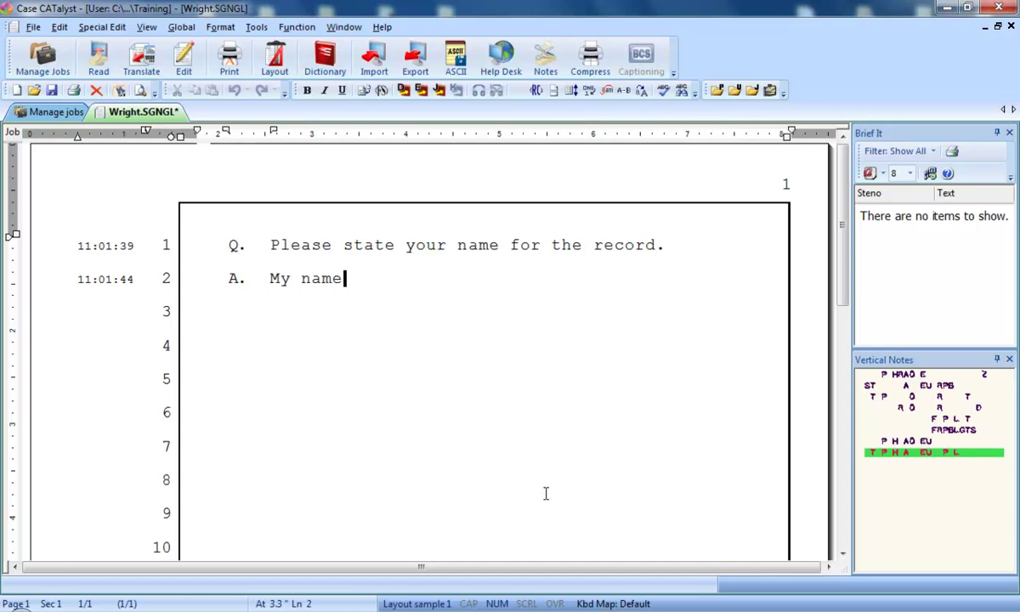
{"action": "type", "text": " is /RO /PWER"}
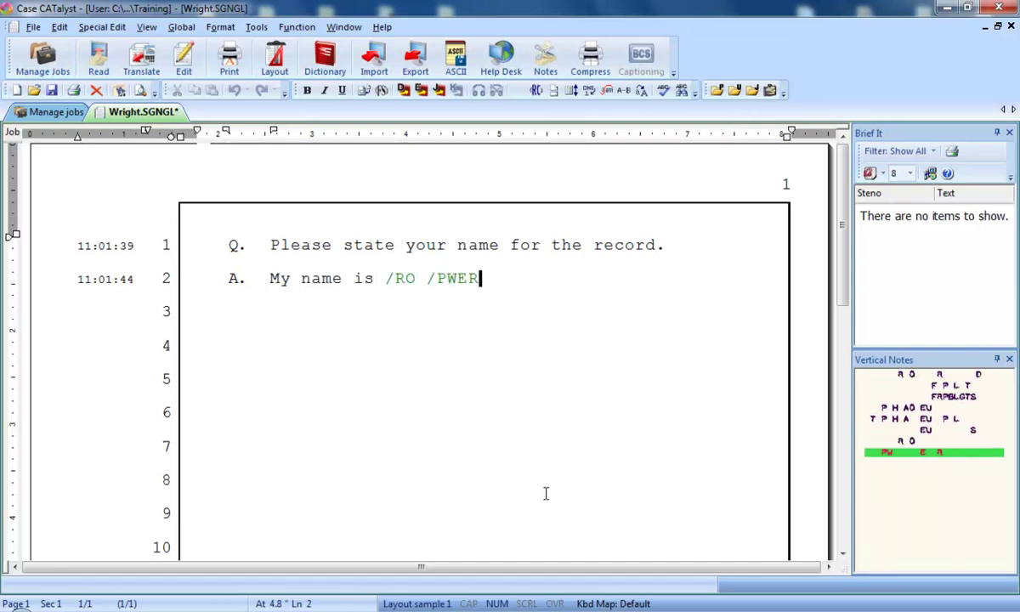
{"action": "type", "text": "Roberta Wright"}
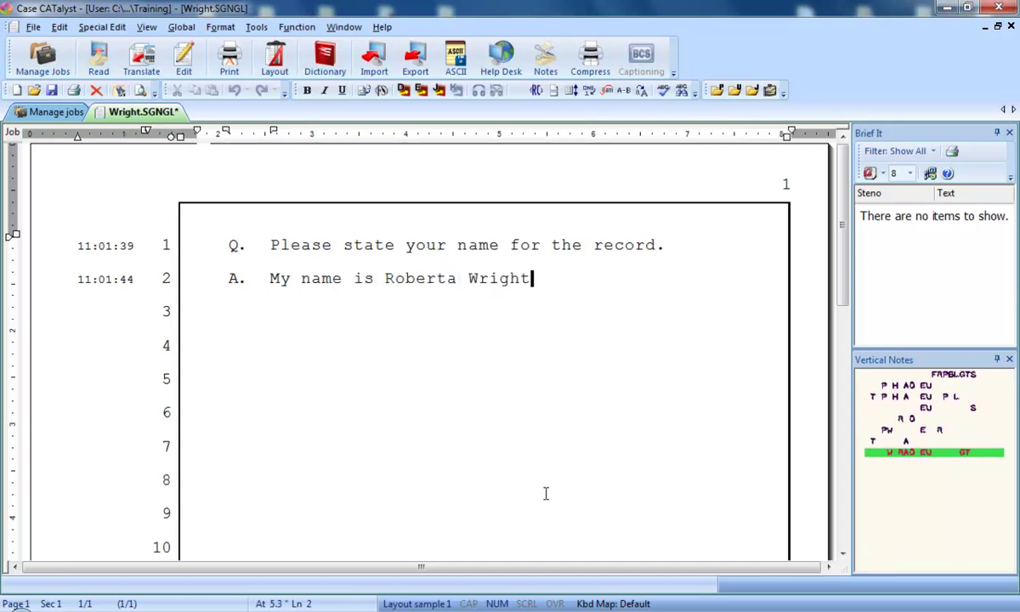
{"action": "type", "text": "."}
{"action": "key", "text": "Return"}
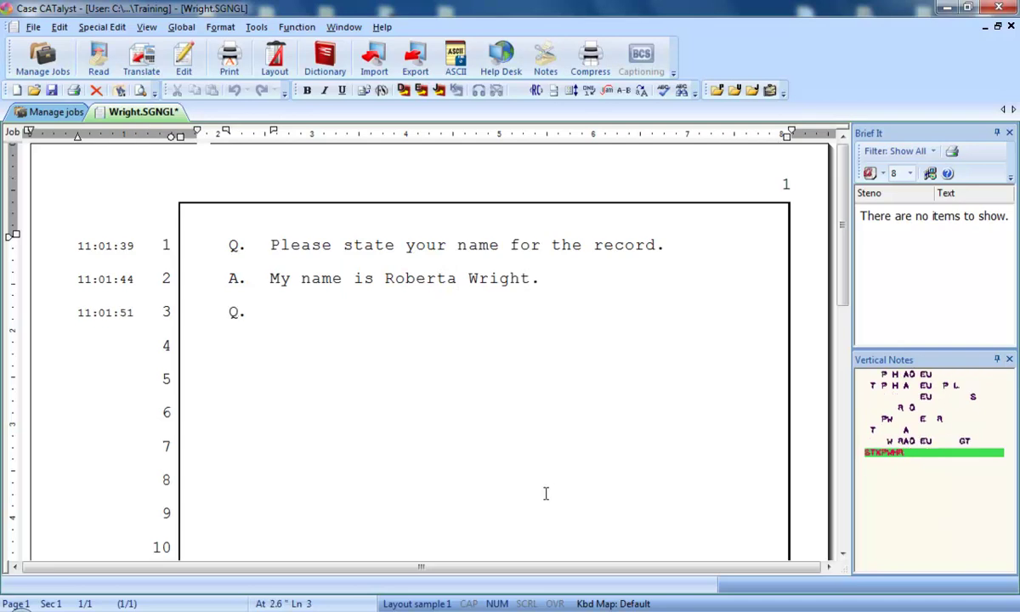
{"action": "type", "text": "And how"}
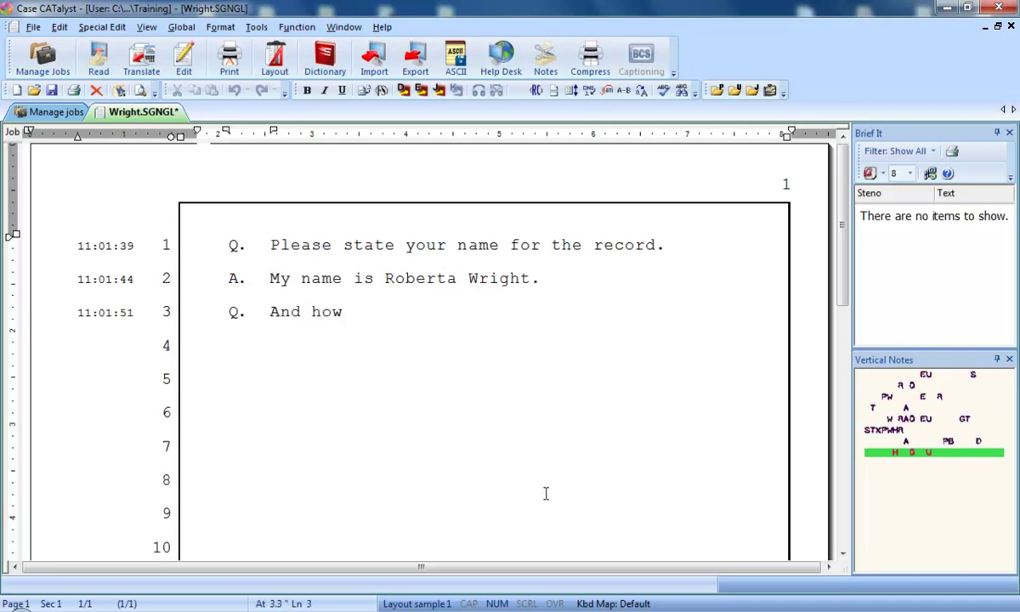
{"action": "type", "text": " do you spell"}
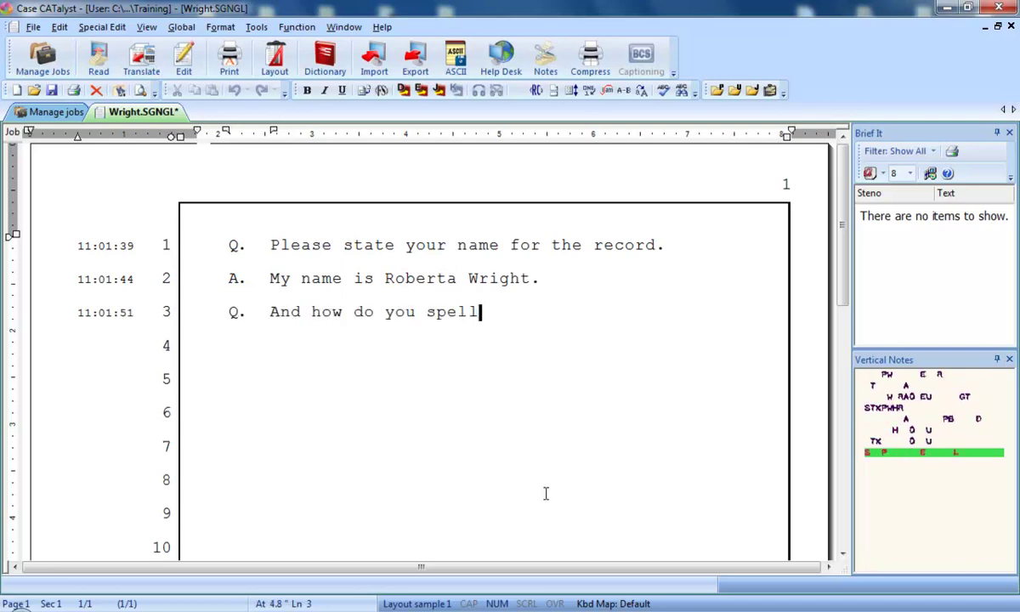
{"action": "type", "text": " your last"}
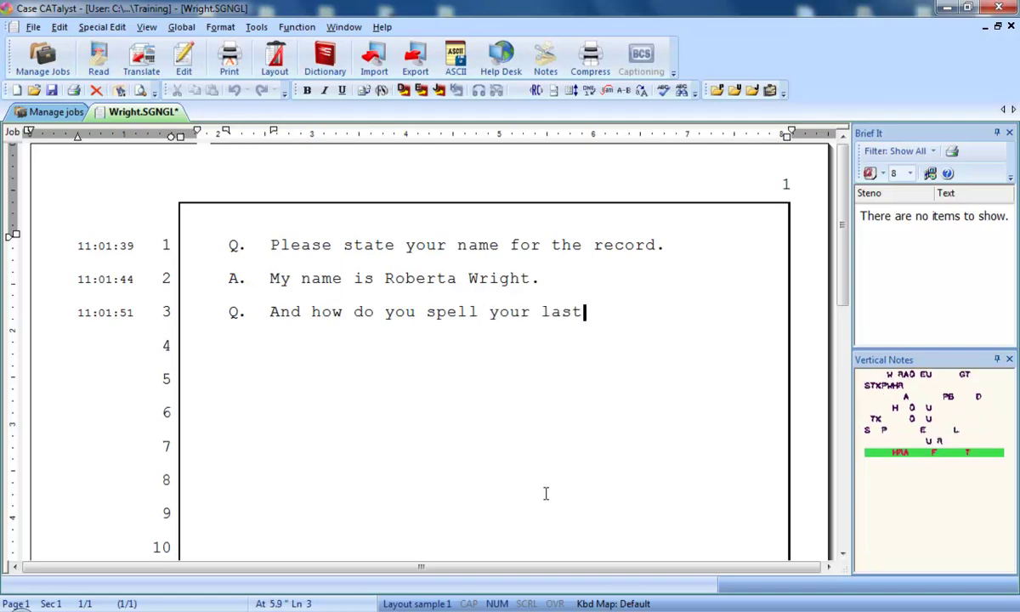